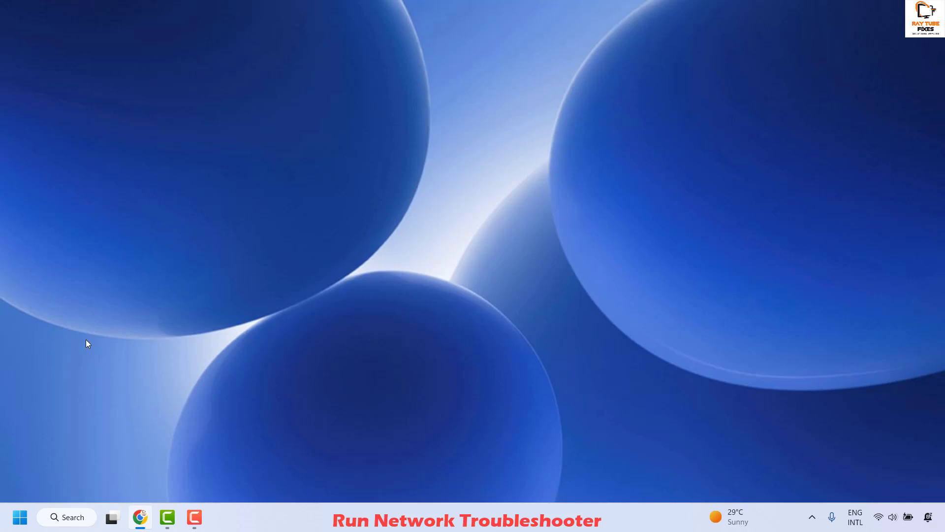
Open Windows Settings and go to the list of other troubleshooters under System > Troubleshoot.
right_click(20, 526)
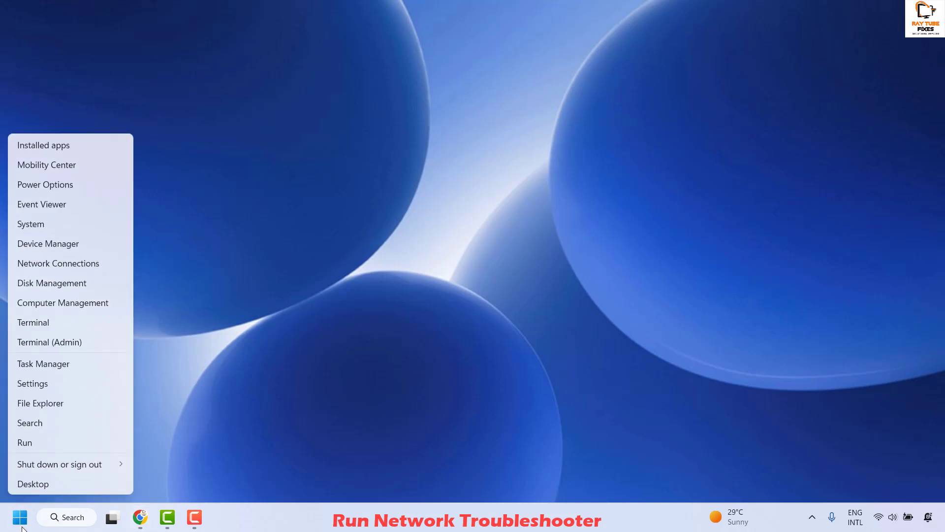
click(51, 385)
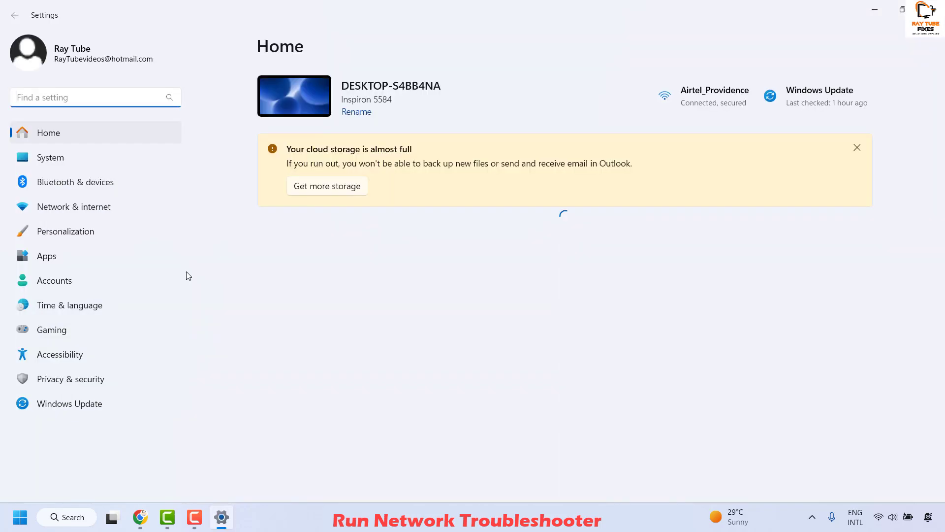
click(52, 158)
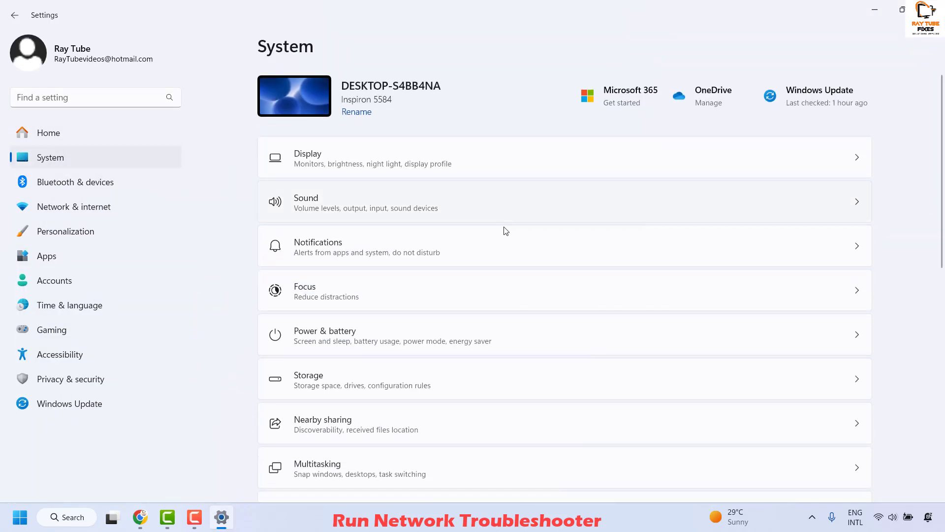
scroll(589, 250, down, 5)
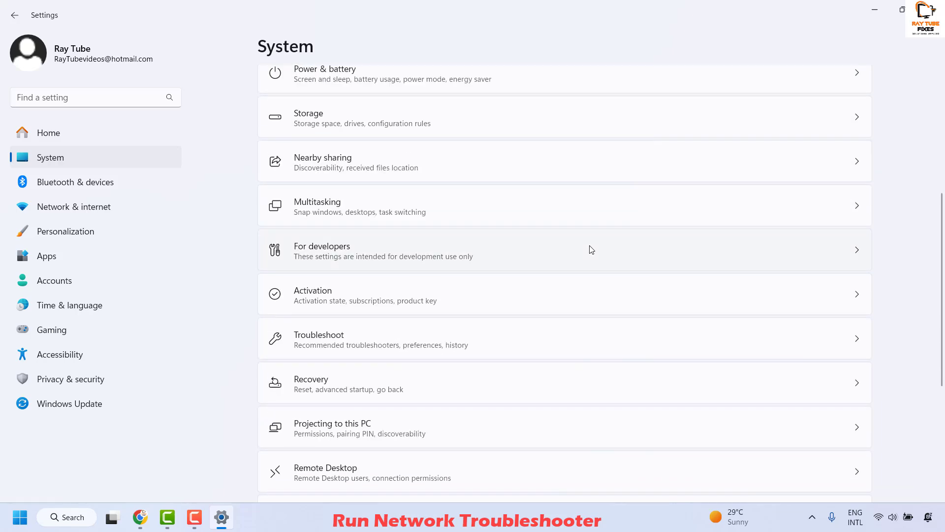
click(407, 350)
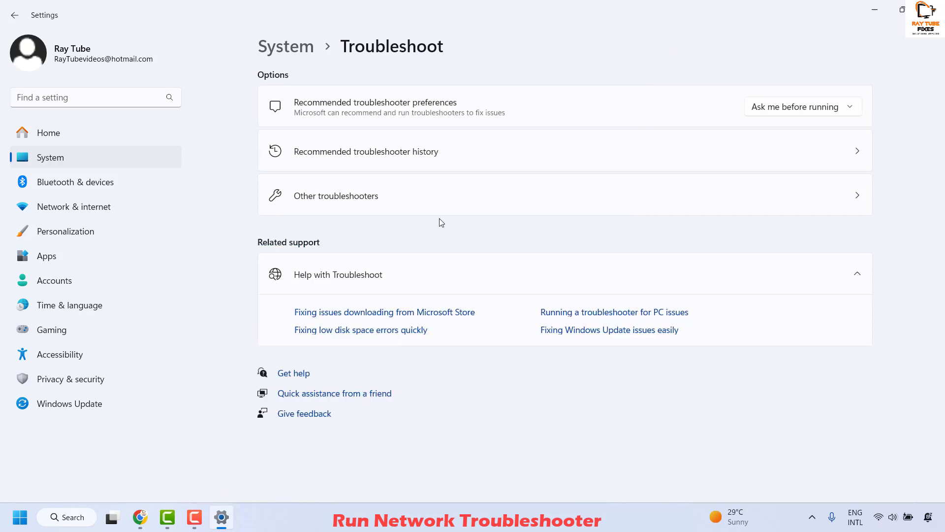
click(445, 204)
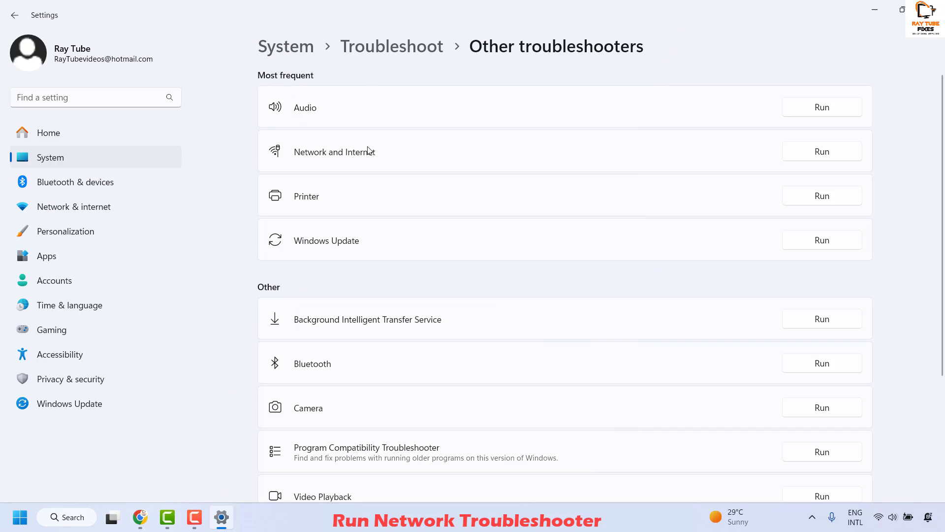
Run the Network and Internet troubleshooter from the most frequent troubleshooters.
scroll(345, 375, down, 3)
scroll(336, 369, up, 3)
click(837, 156)
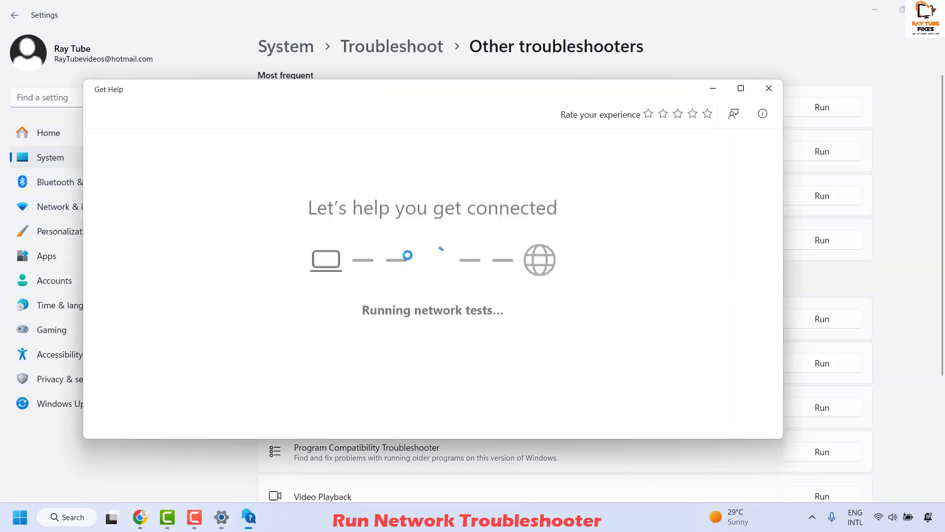
Review the network test result and recommendations in Get Help, and close both Get Help and Settings.
scroll(645, 219, down, 3)
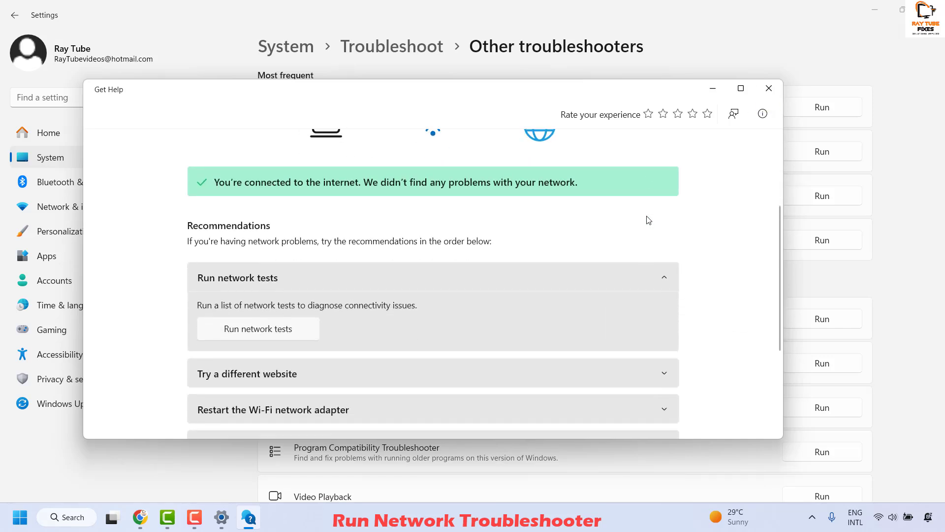
scroll(712, 304, down, 2)
scroll(712, 304, down, 2)
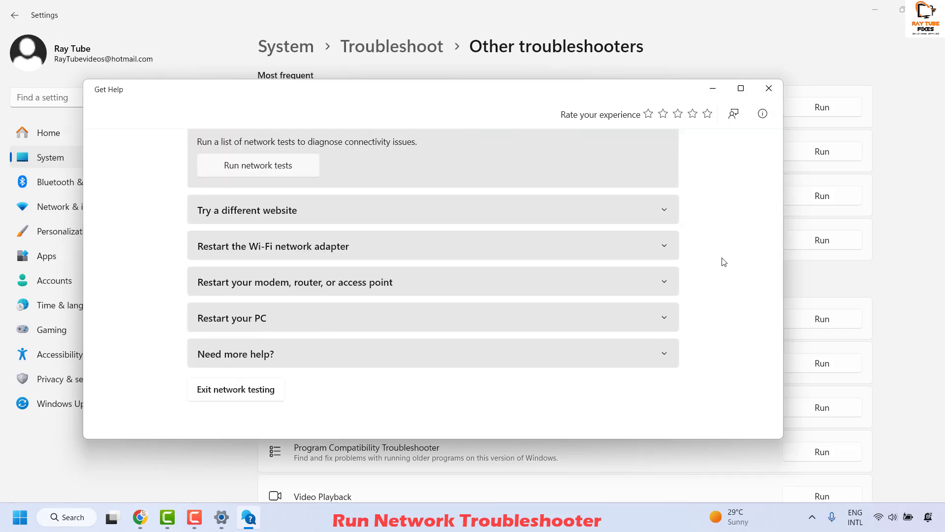
click(769, 89)
click(928, 9)
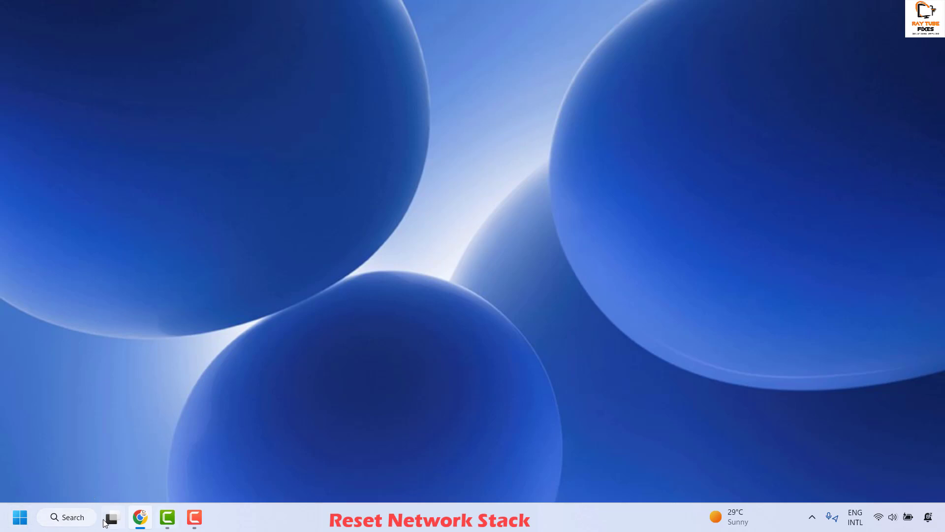
Search Windows for cmd, open Command Prompt as administrator, and move its window toward the middle of the desktop.
click(78, 518)
text(cmd)
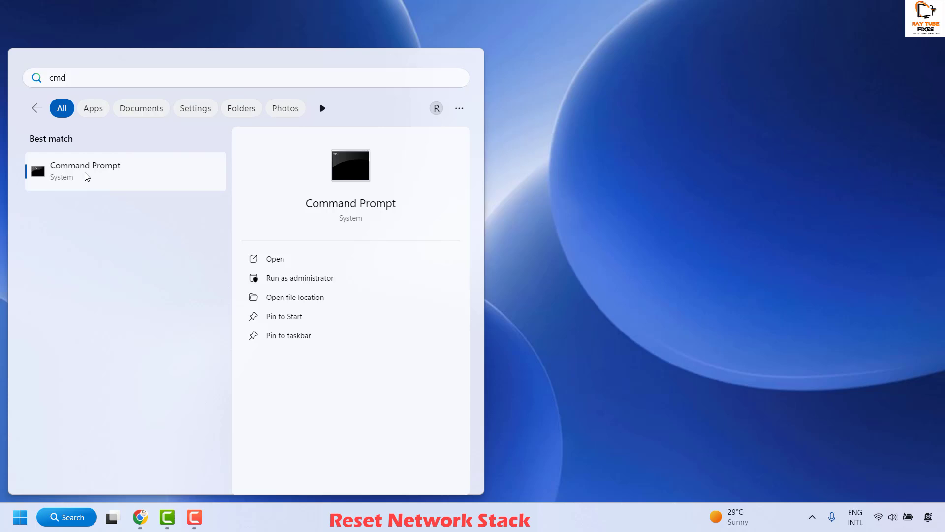
right_click(86, 176)
key(Escape)
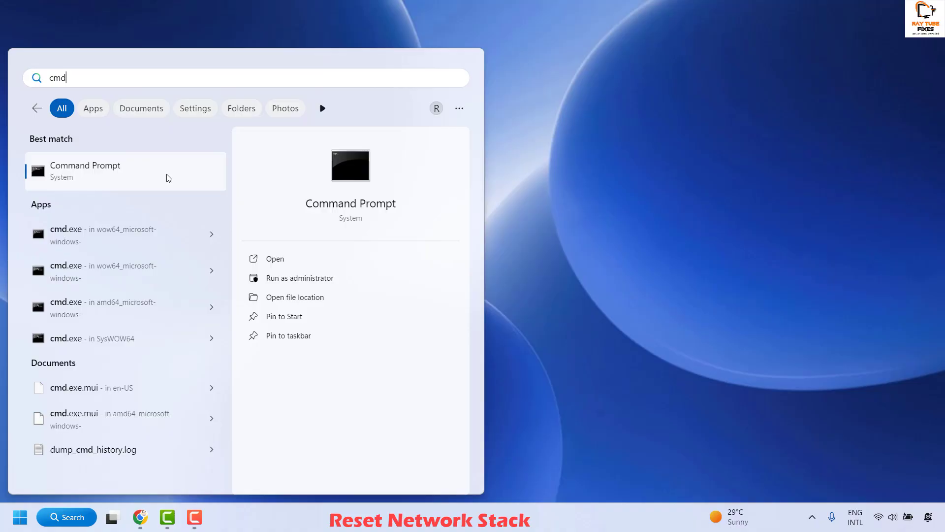
key(ctrl+shift+Return)
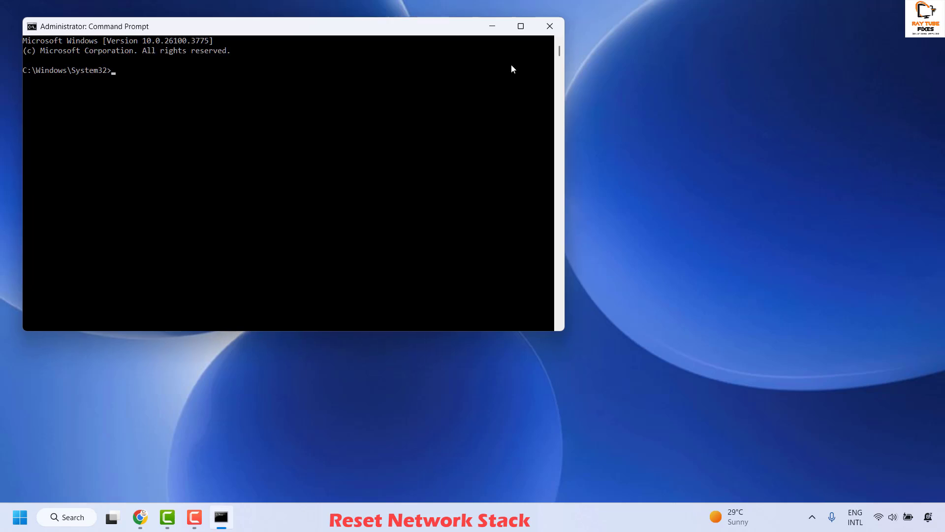
drag(437, 30, 763, 114)
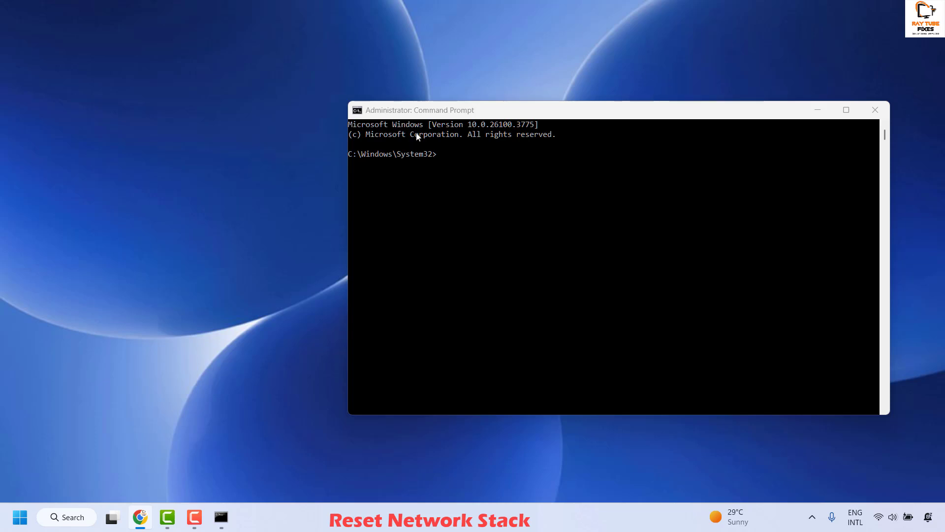
Run "netsh wlan delete profile name=type-wireless-profile-name", and flush the DNS cache with "ipconfig /flushdns".
right_click(494, 109)
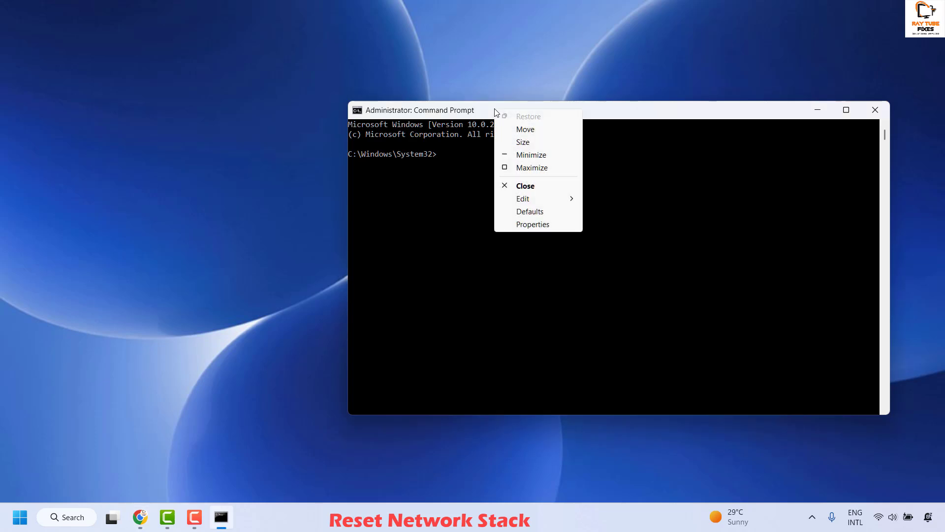
mouse_move(541, 201)
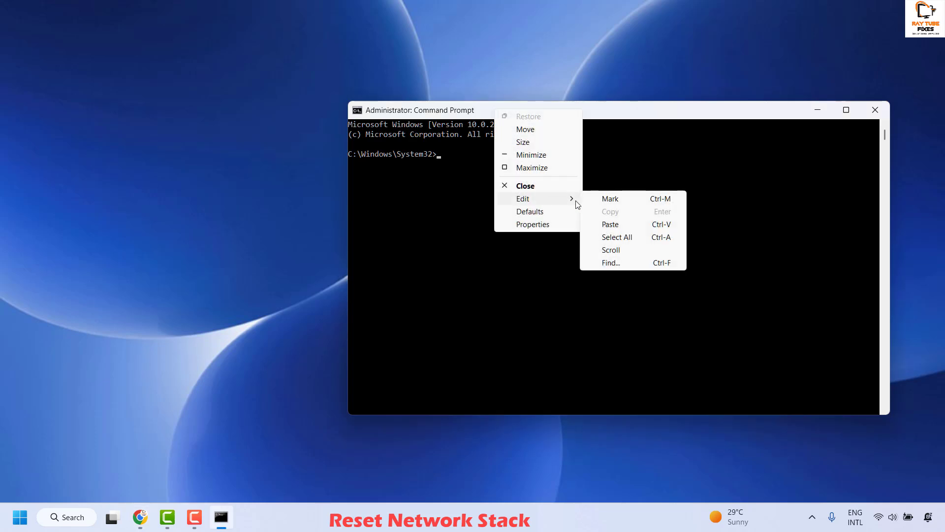
click(611, 225)
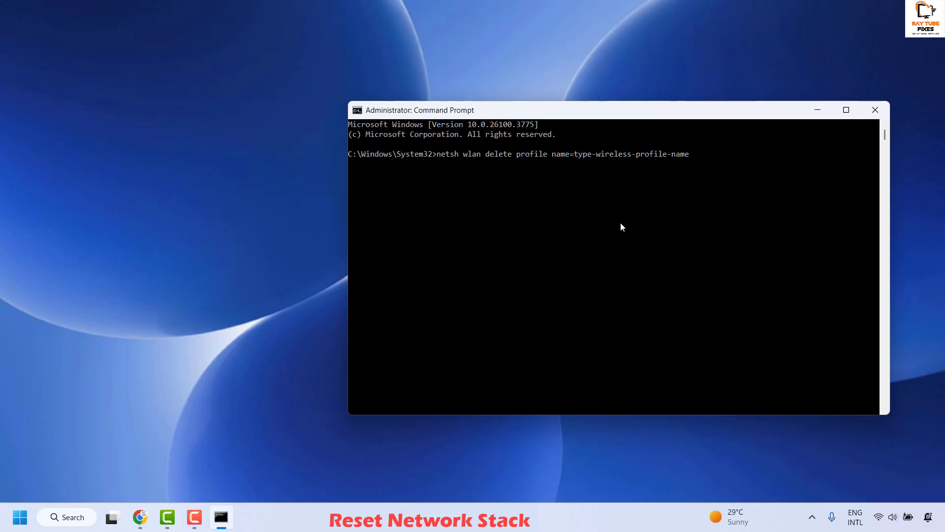
key(Return)
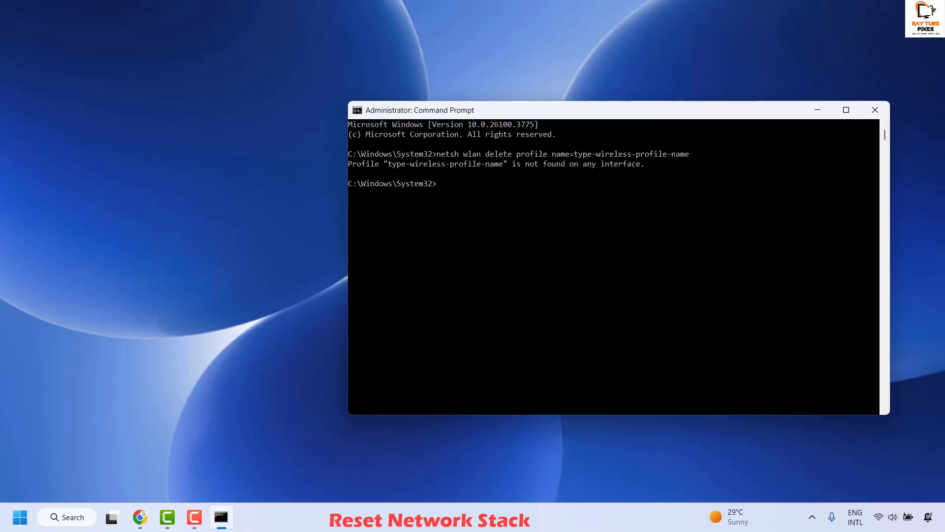
text(pconfig /flushdns)
key(Return)
Reset the Winsock catalog by pasting and running "netsh winsock reset" in Command Prompt.
key(alt+Tab)
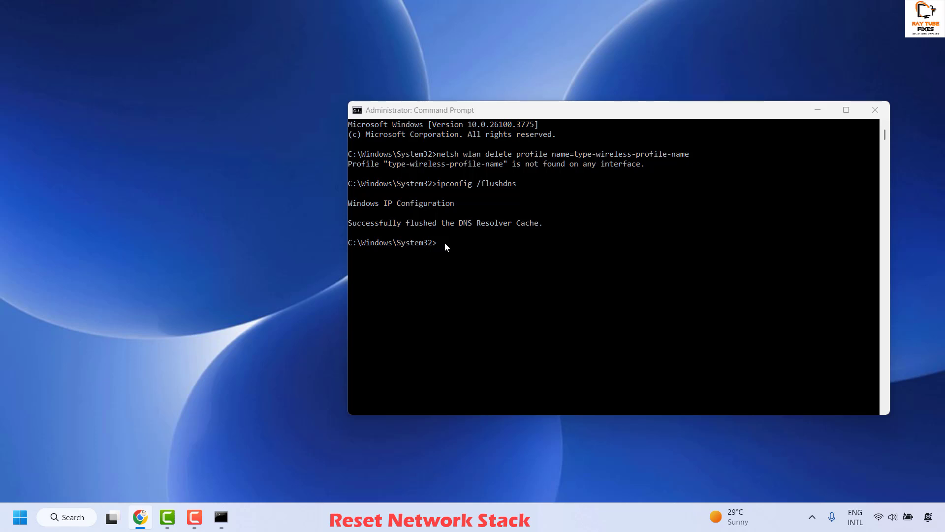
right_click(488, 114)
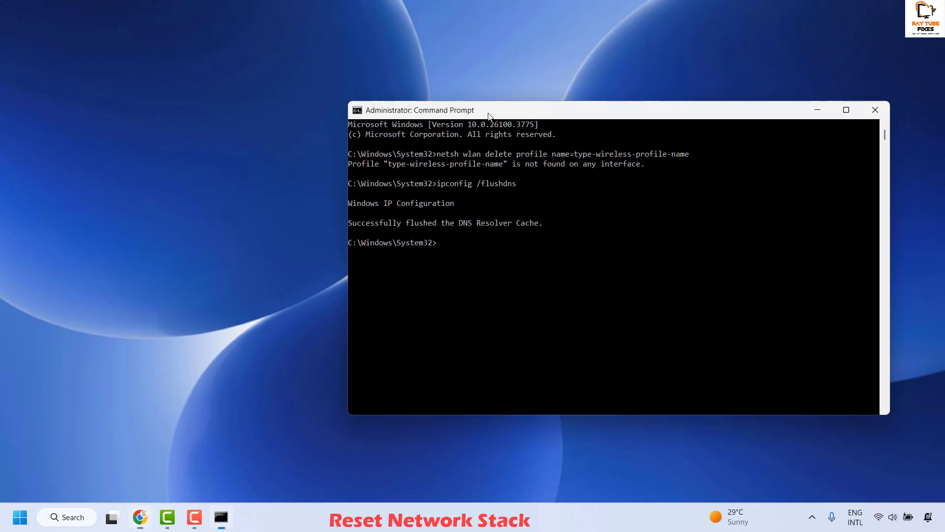
mouse_move(522, 203)
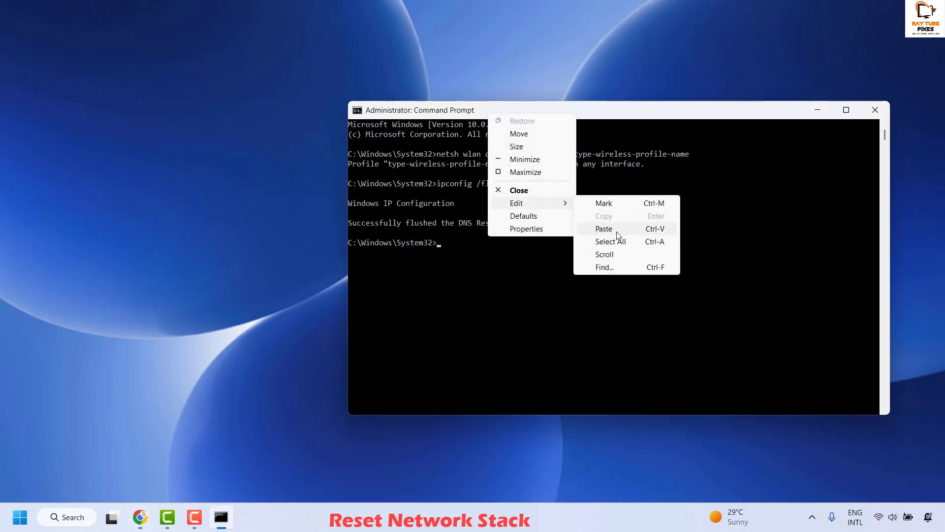
click(603, 233)
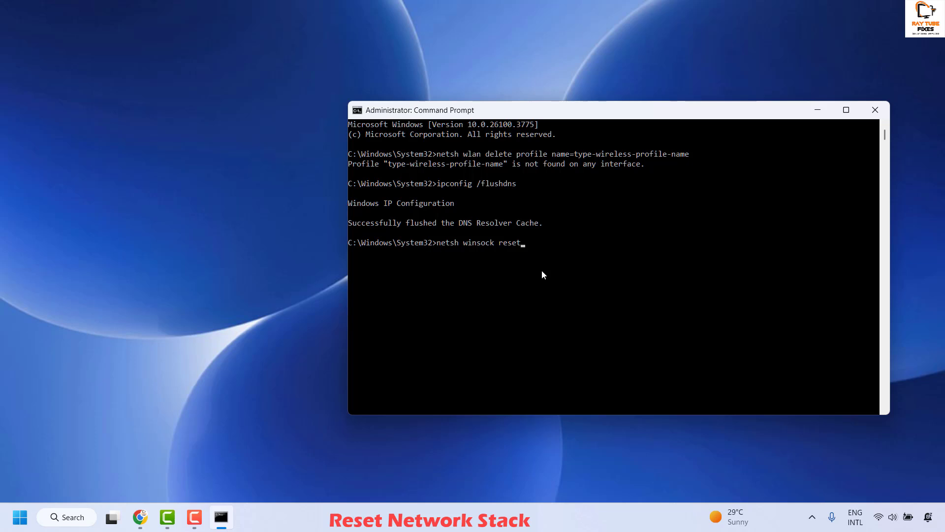
key(Return)
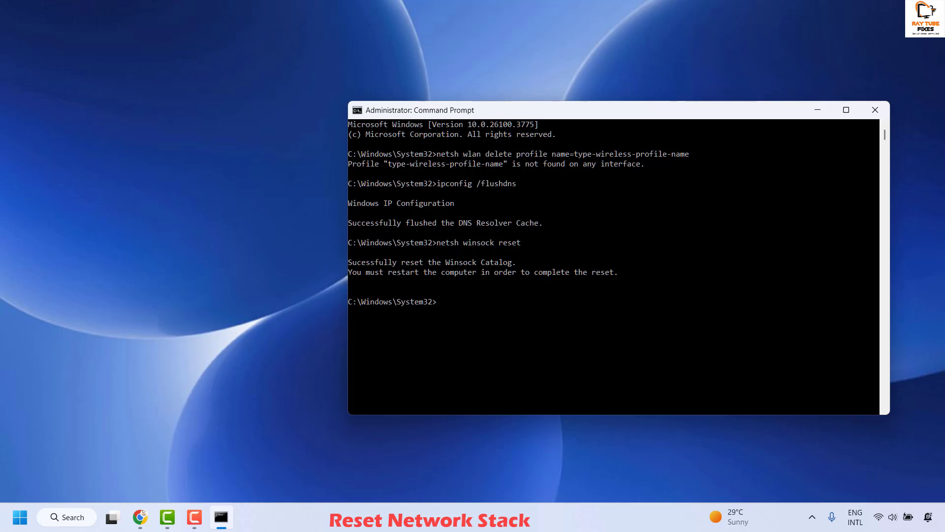
Reset the TCP/IP stack by running "netsh int ip reset" in Command Prompt.
click(140, 517)
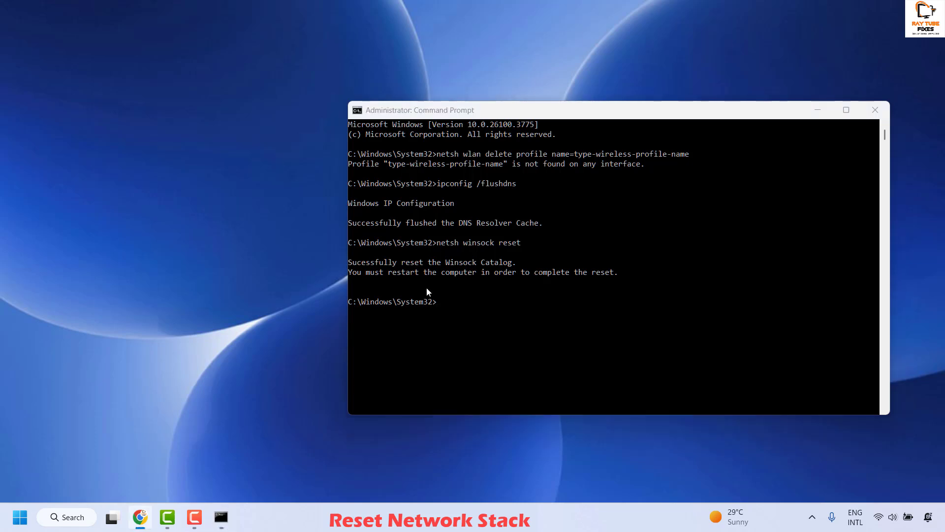
click(440, 300)
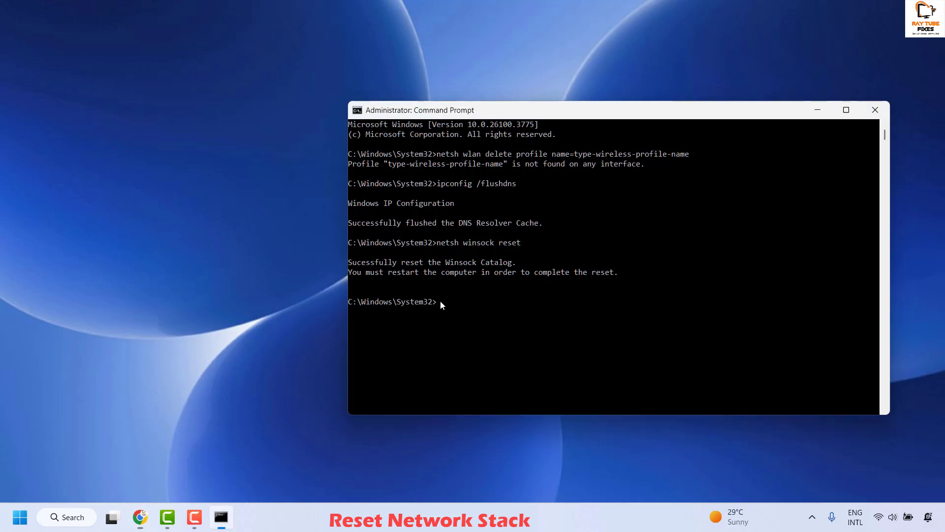
text(netsh int ip reset)
key(Return)
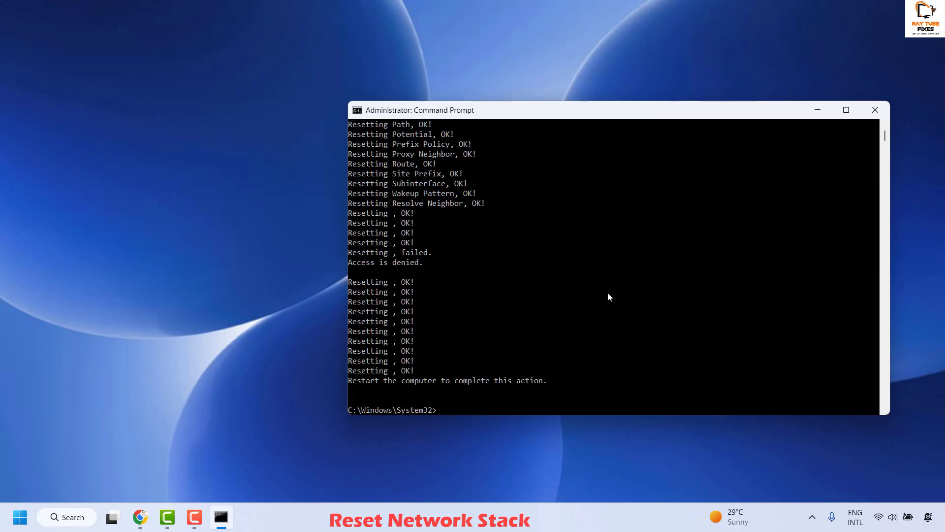
Release the current IP address by running "ipconfig /release" in Command Prompt.
scroll(609, 294, down, 4)
click(140, 517)
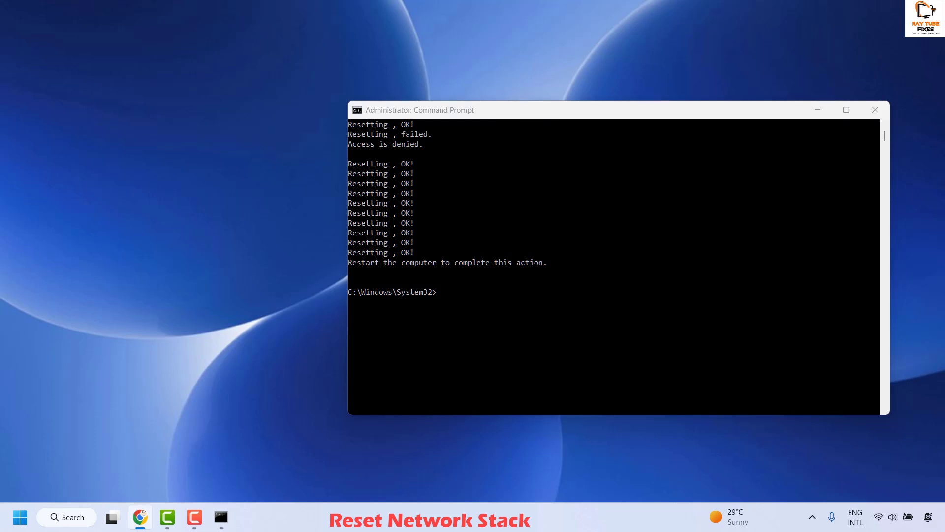
click(448, 293)
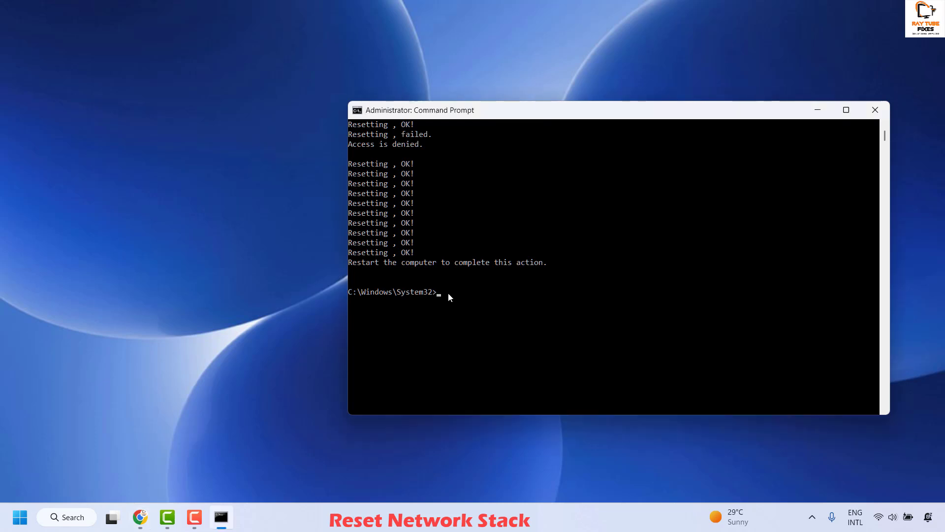
text(ipconfig /release)
key(Return)
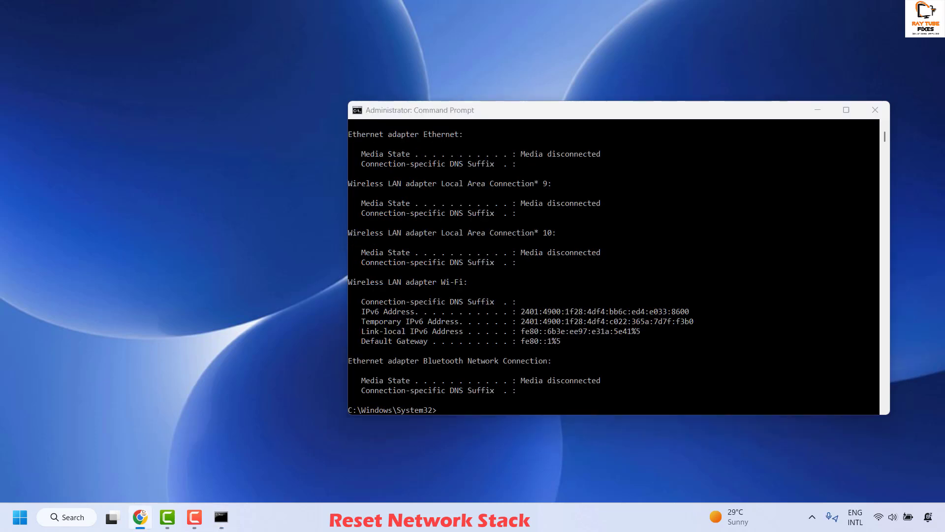
Renew the IP address with "ipconfig /renew" and close Command Prompt.
scroll(492, 340, down, 2)
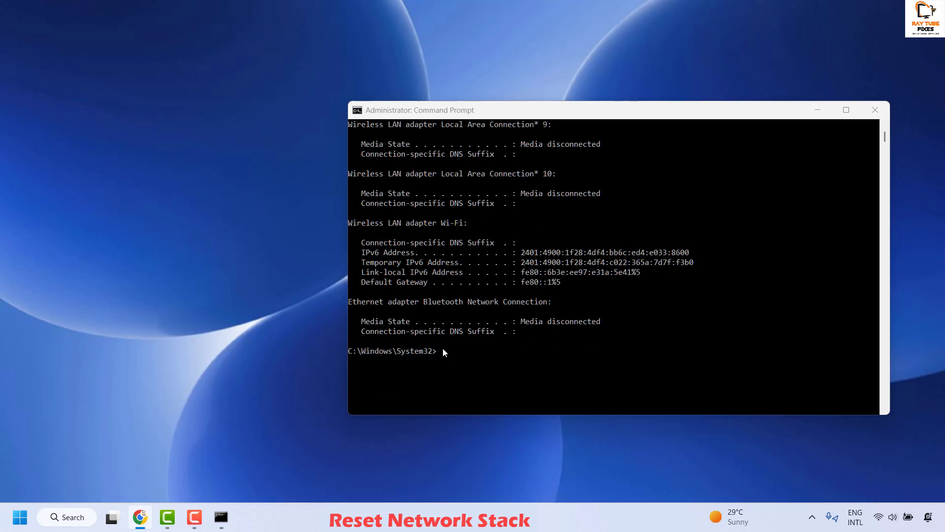
click(442, 348)
text(ipconfig /renew)
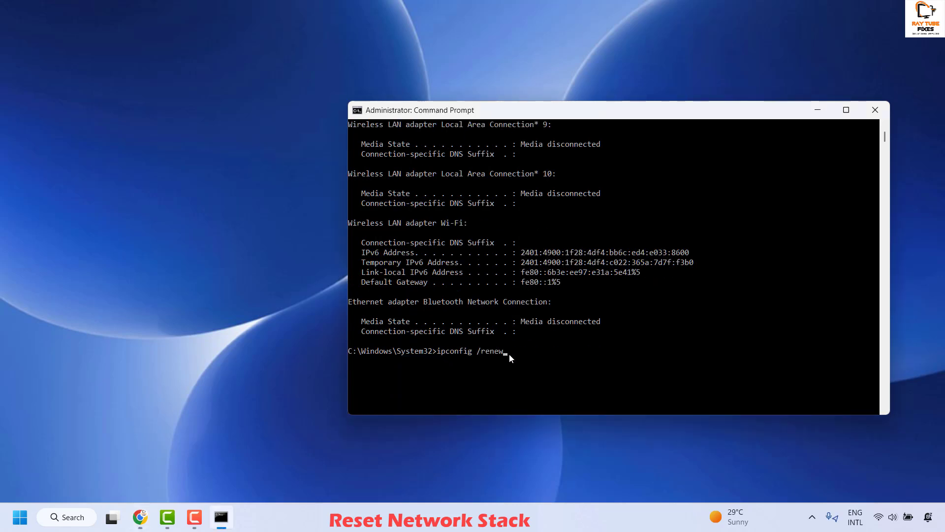
key(Return)
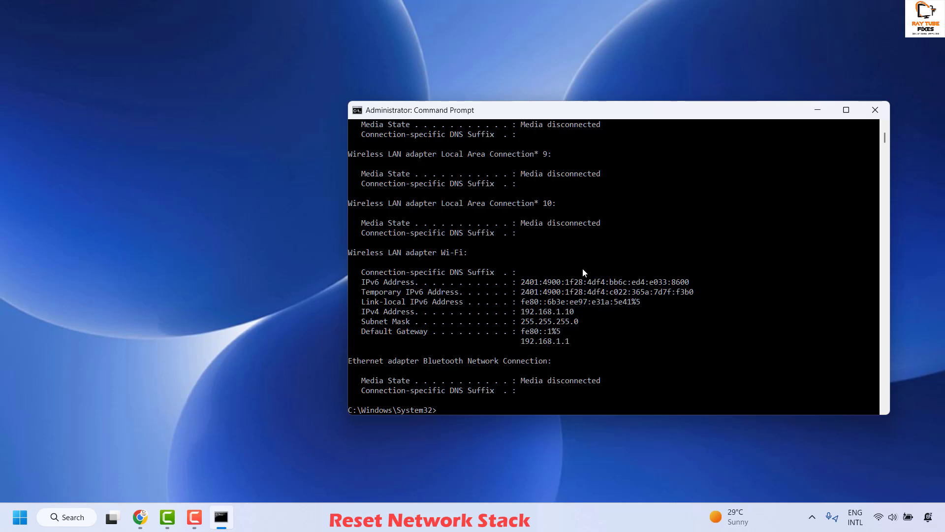
click(875, 110)
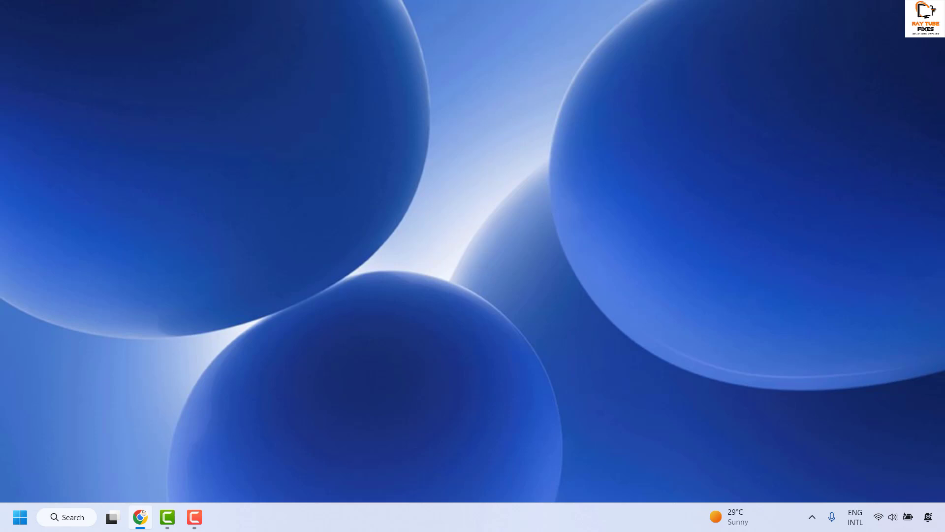
Open the Advanced network settings page under Network & internet in Windows Settings.
right_click(21, 518)
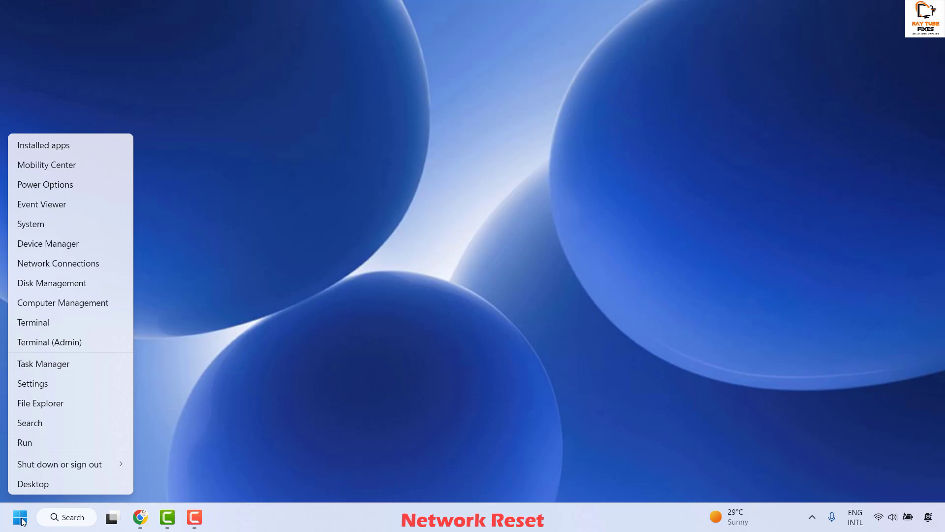
click(47, 388)
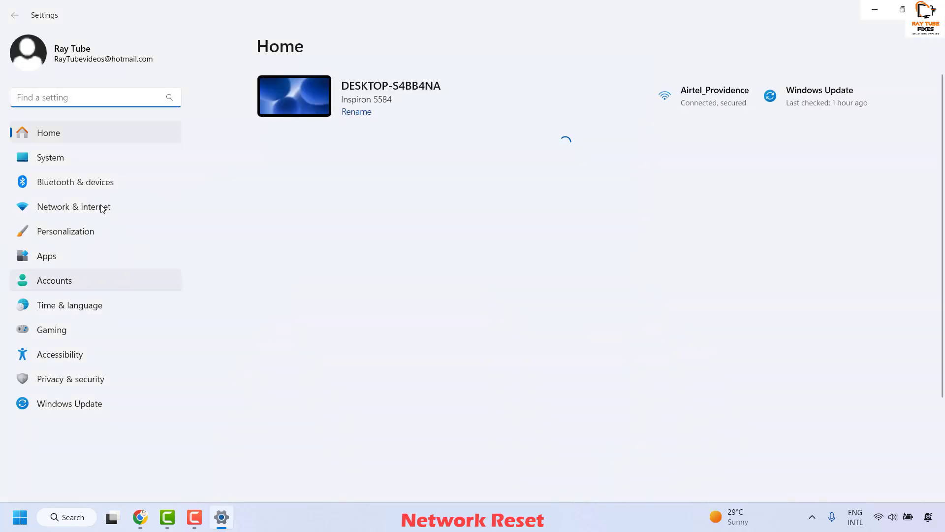
click(77, 207)
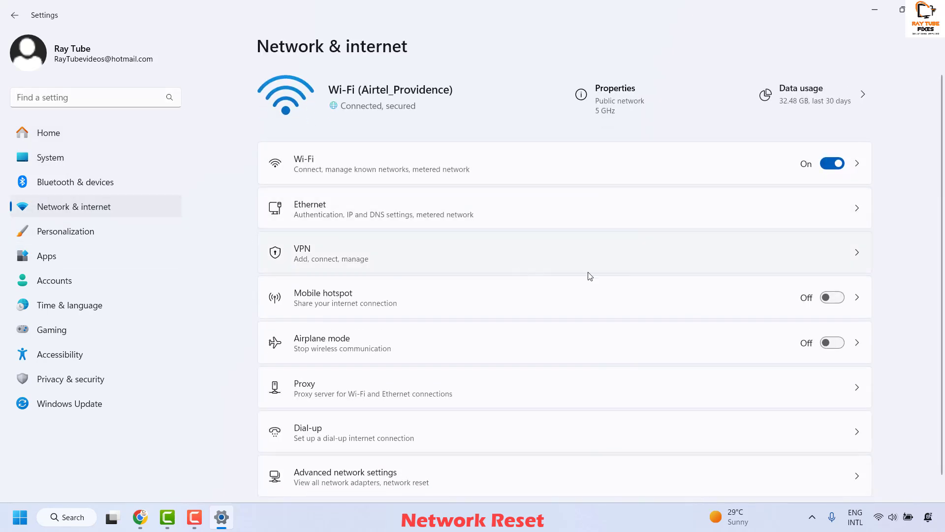
scroll(770, 302, down, 1)
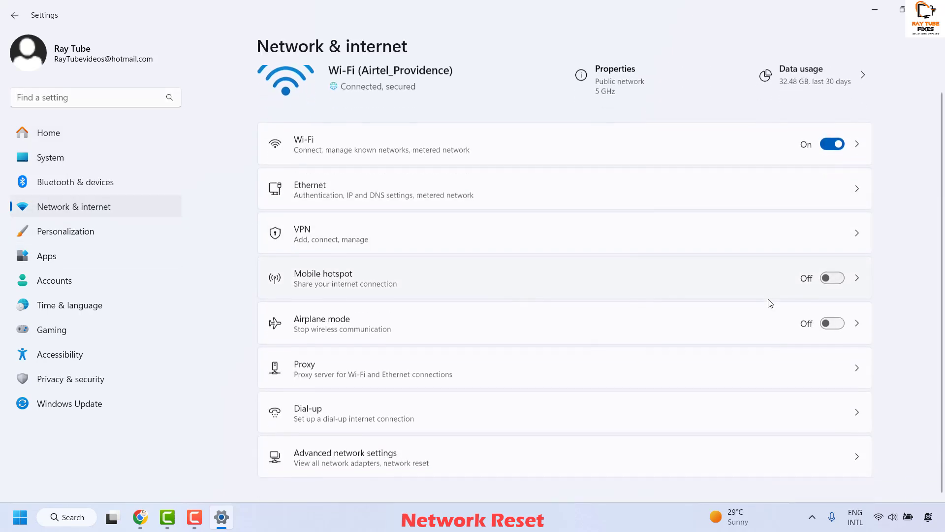
click(410, 453)
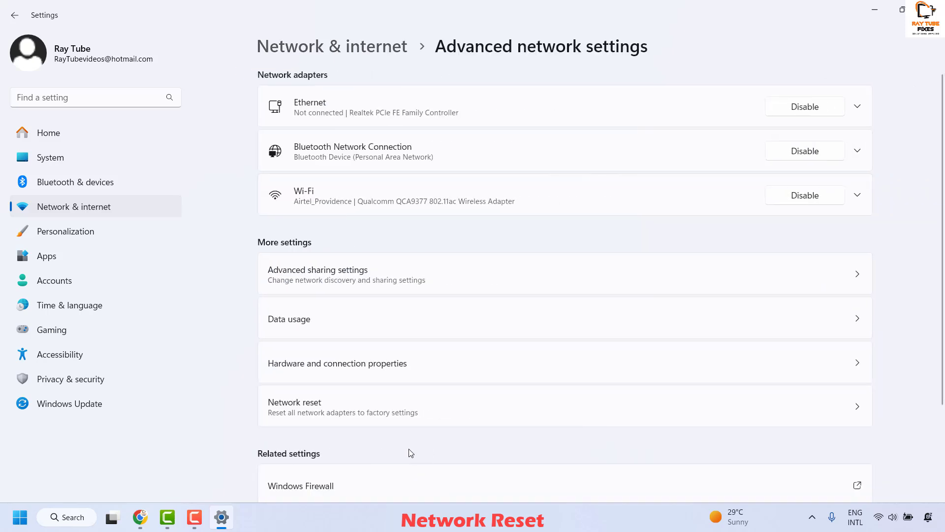
Reset all network adapters to factory settings with Network reset and confirm the reset.
scroll(516, 353, down, 2)
scroll(516, 353, down, 1)
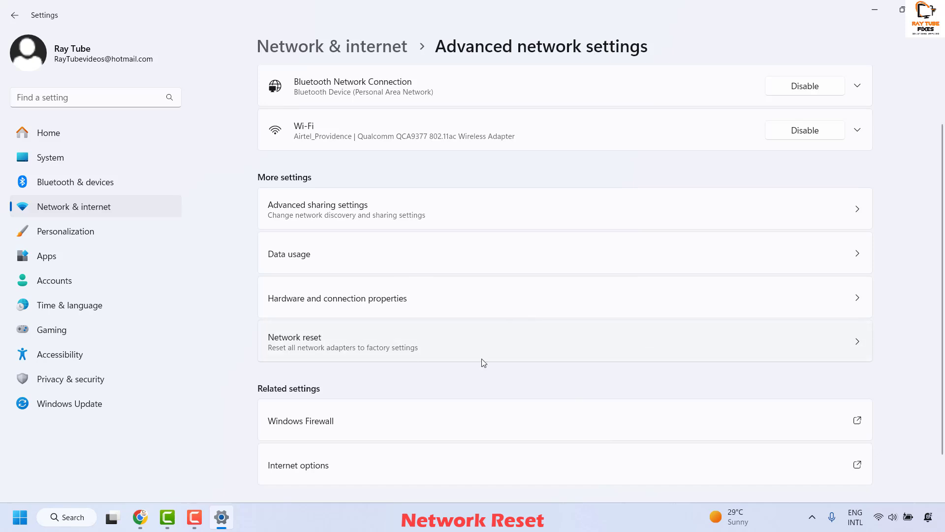
click(402, 345)
click(825, 155)
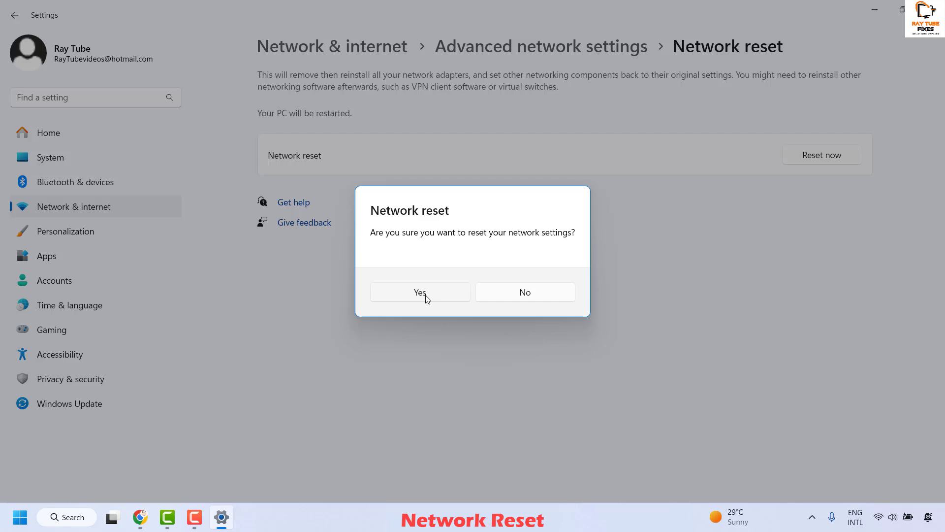
click(423, 295)
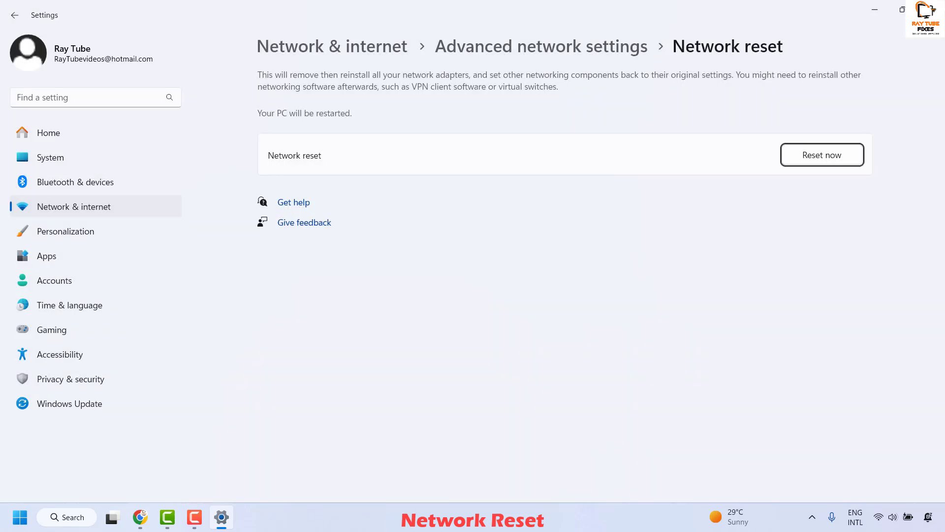
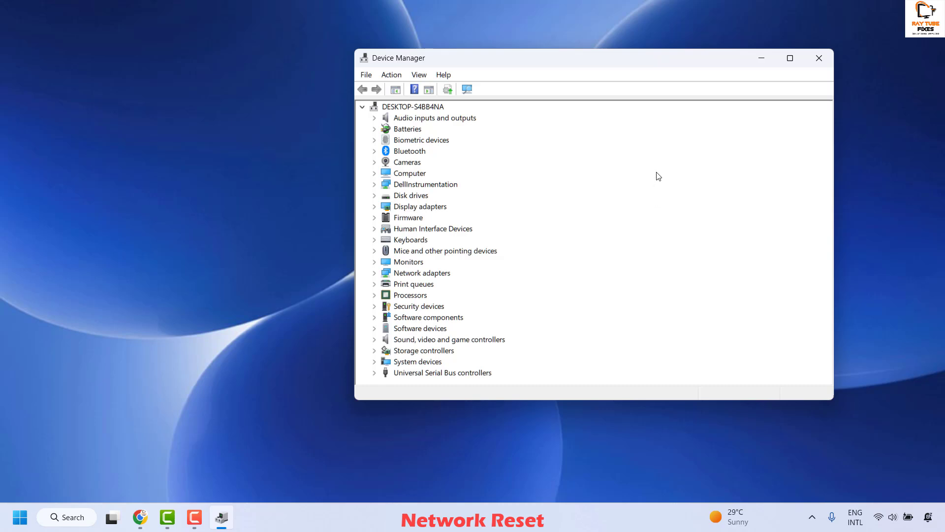
Expand the Network adapters category in Device Manager and scan it for hardware changes.
click(374, 273)
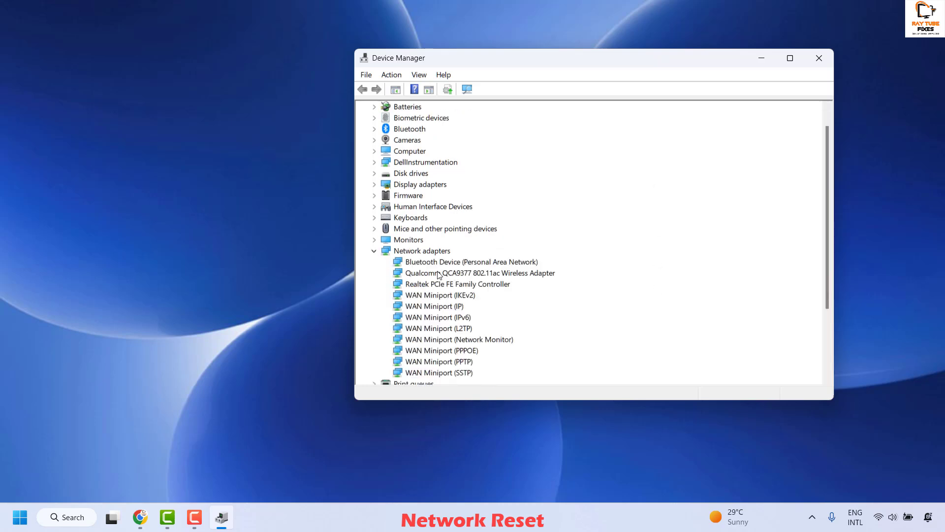
scroll(585, 293, down, 1)
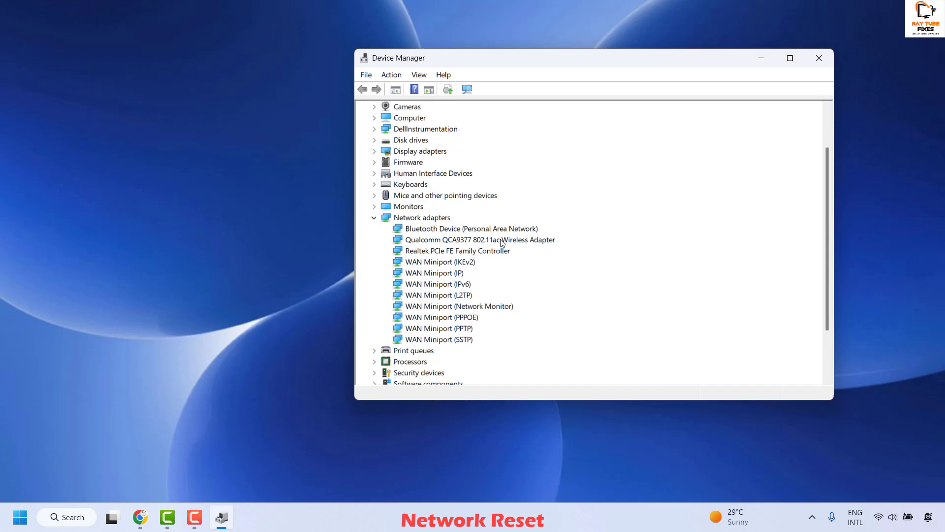
right_click(422, 219)
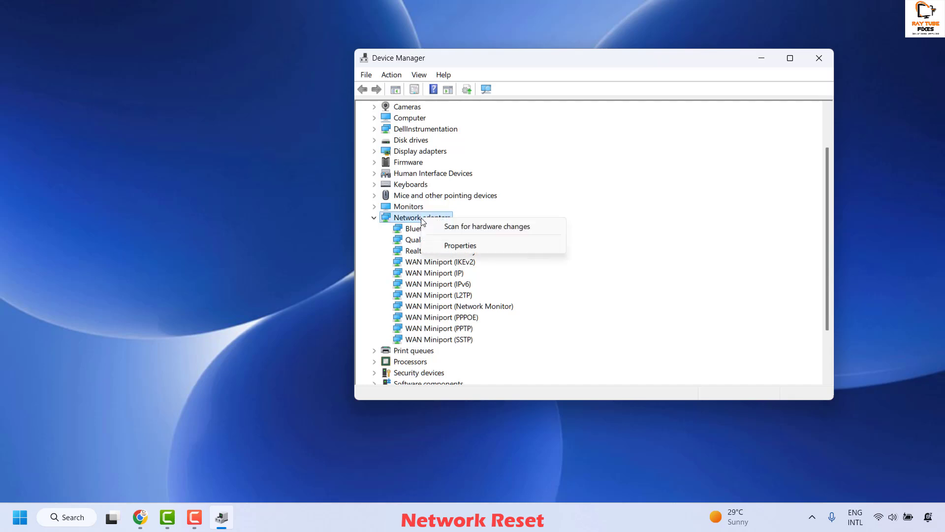
click(487, 227)
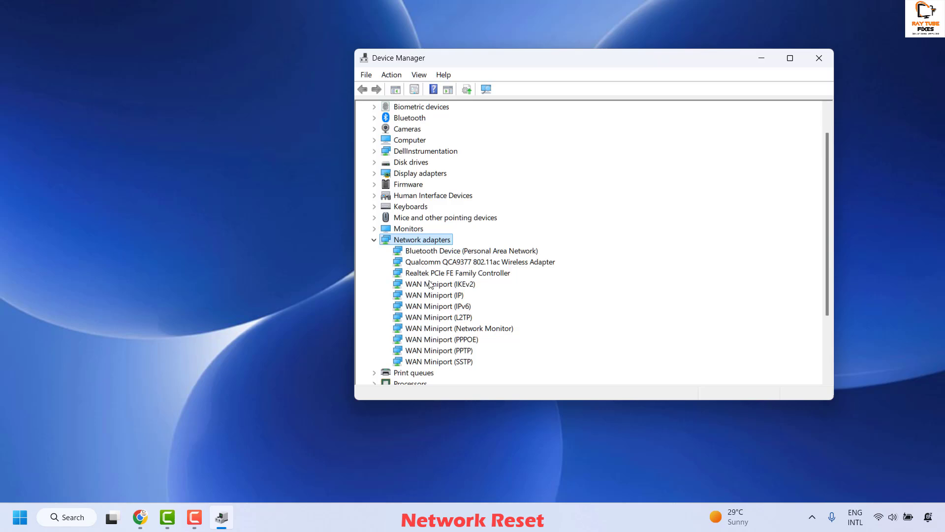
Run an automatic driver update for the Qualcomm QCA9377 802.11ac Wireless Adapter and close the update wizard.
right_click(438, 263)
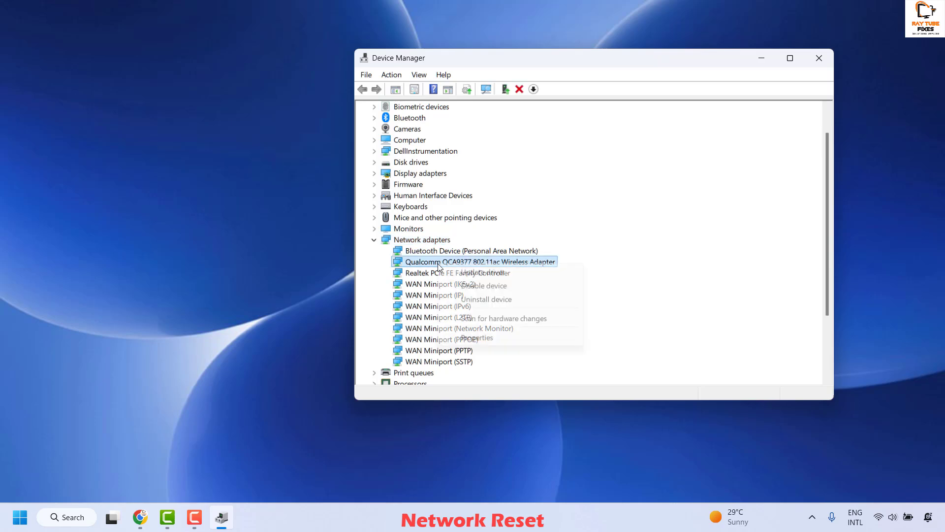
click(467, 271)
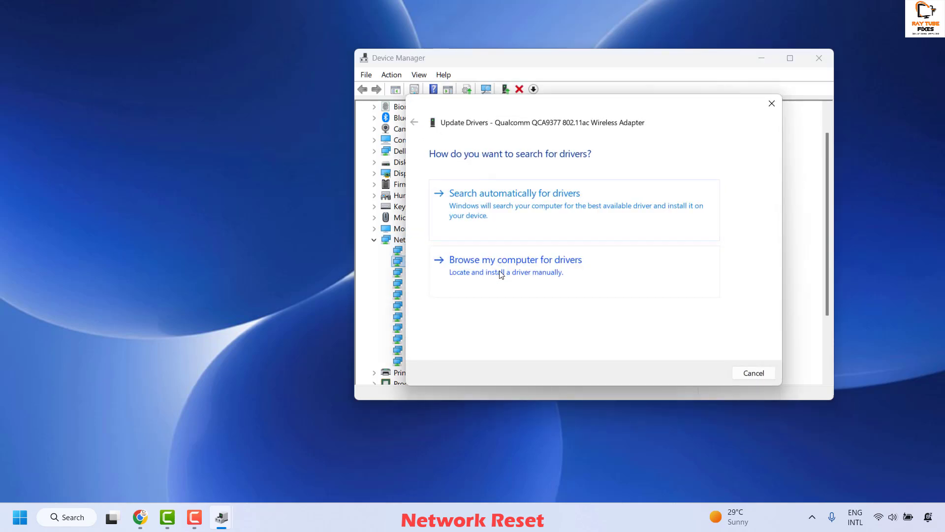
click(509, 210)
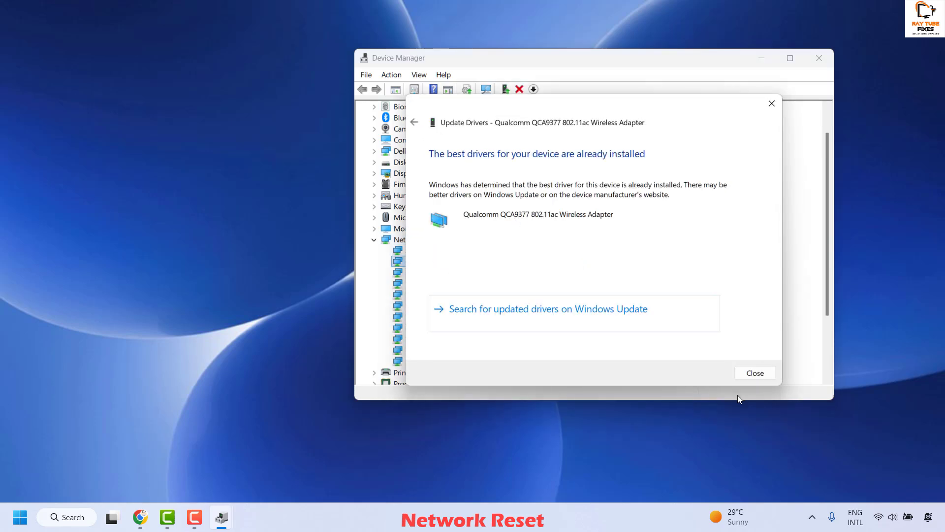
click(762, 375)
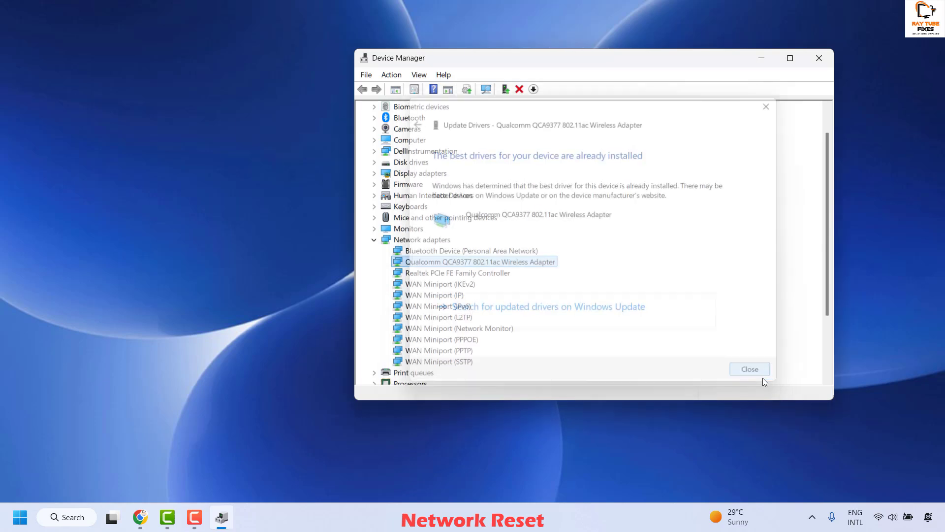
Run an automatic driver update for the Realtek PCIe FE Family Controller, then close the wizard and Device Manager.
right_click(457, 275)
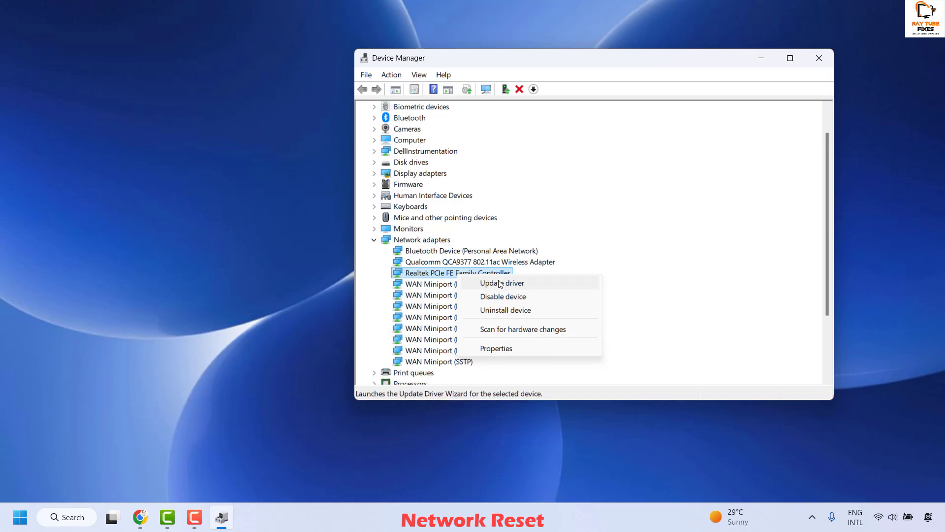
click(500, 283)
click(527, 213)
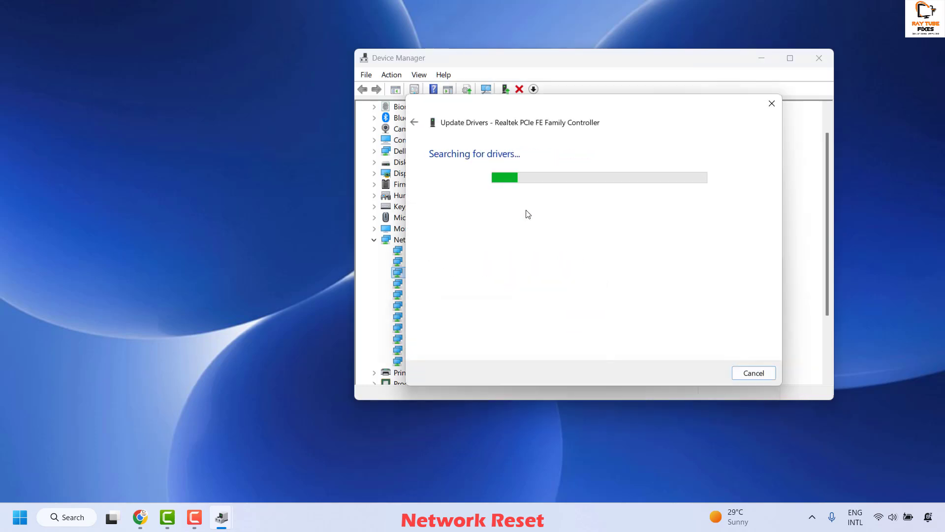
click(755, 373)
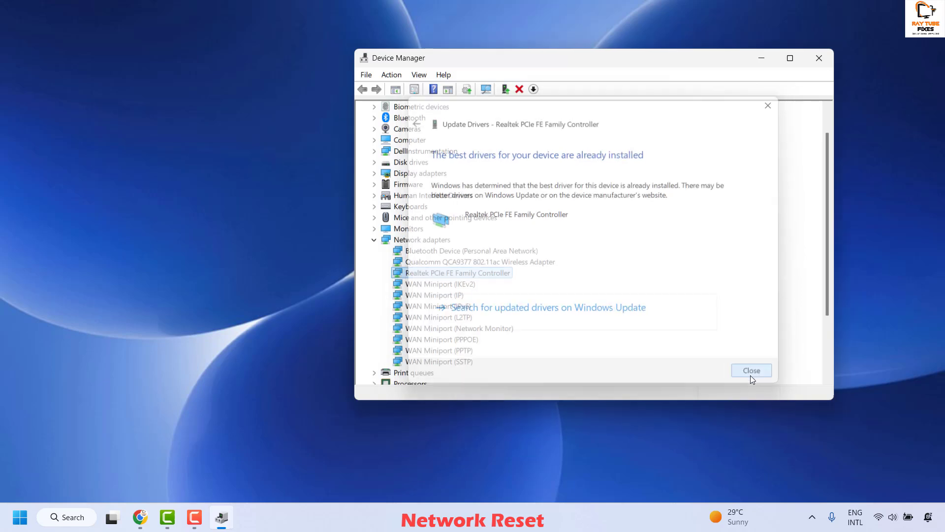
click(819, 57)
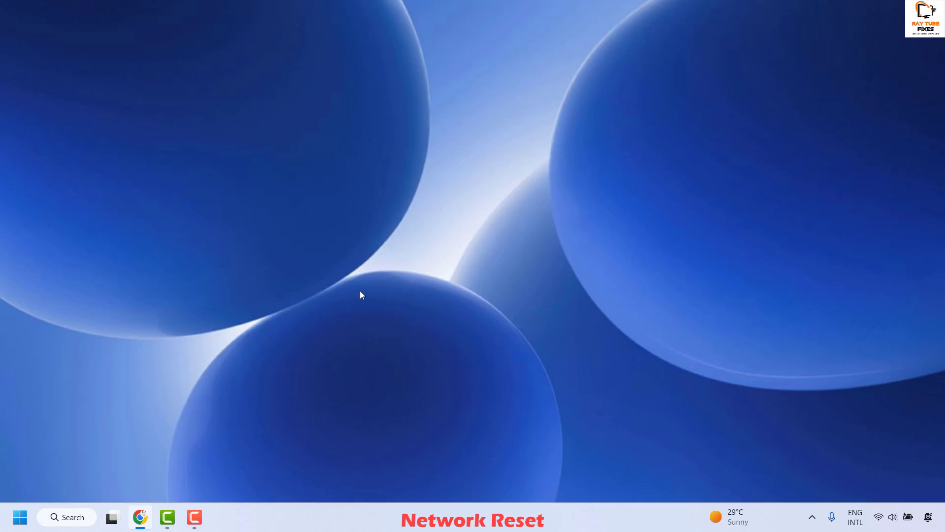